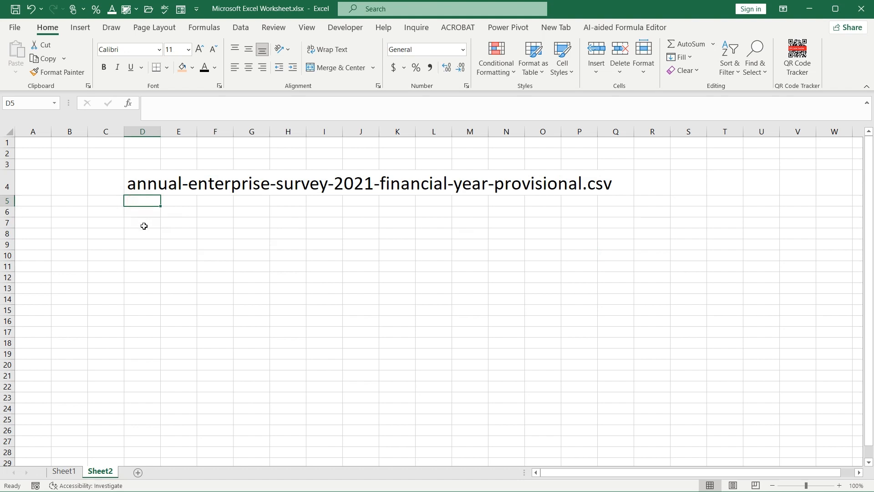
# Examine the columns and records of the annual-enterprise-survey-2021-financial-year-provisional-csv.csv file and return to the Microsoft Excel Worksheet.xlsx workbook
pyautogui.click(137, 222)
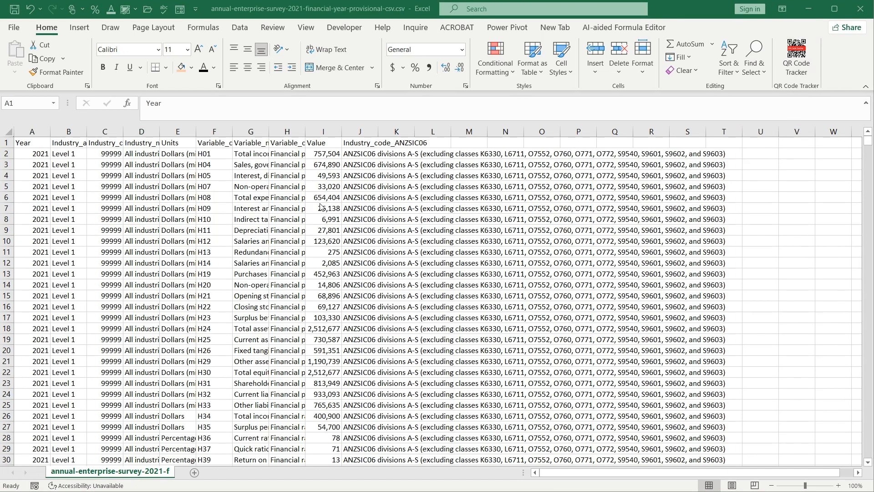
pyautogui.click(235, 175)
pyautogui.click(96, 143)
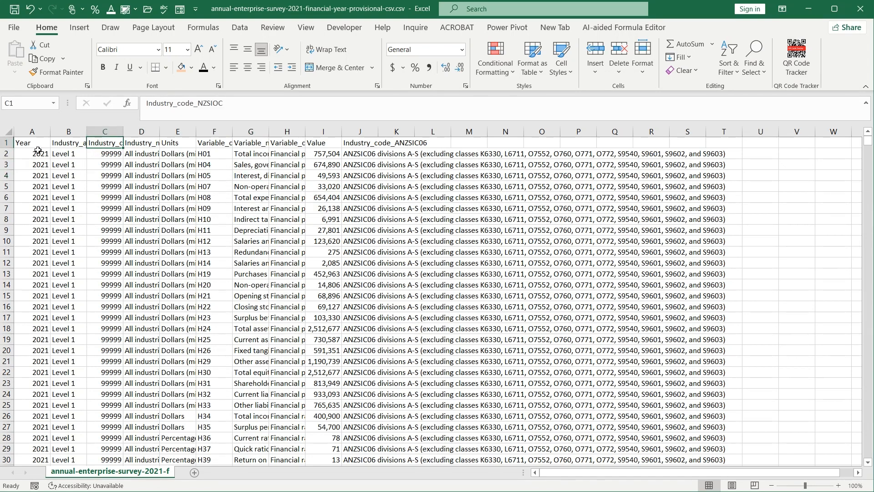
pyautogui.click(31, 131)
pyautogui.click(212, 151)
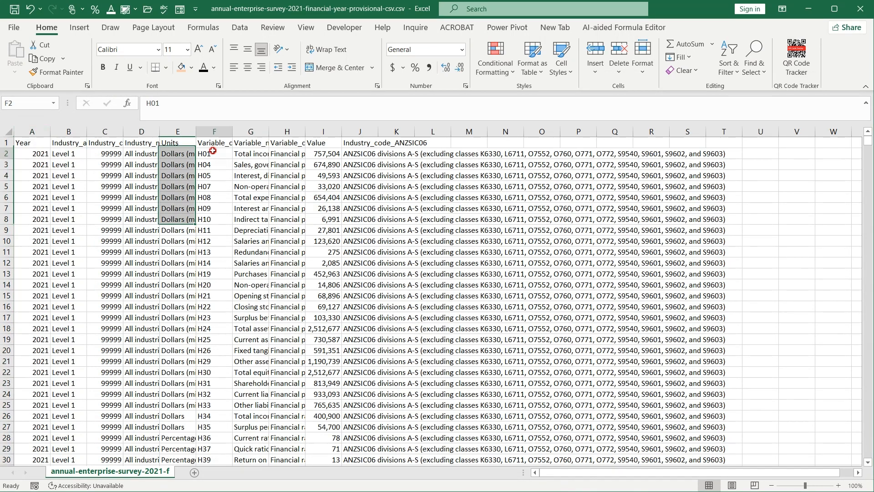
pyautogui.click(303, 187)
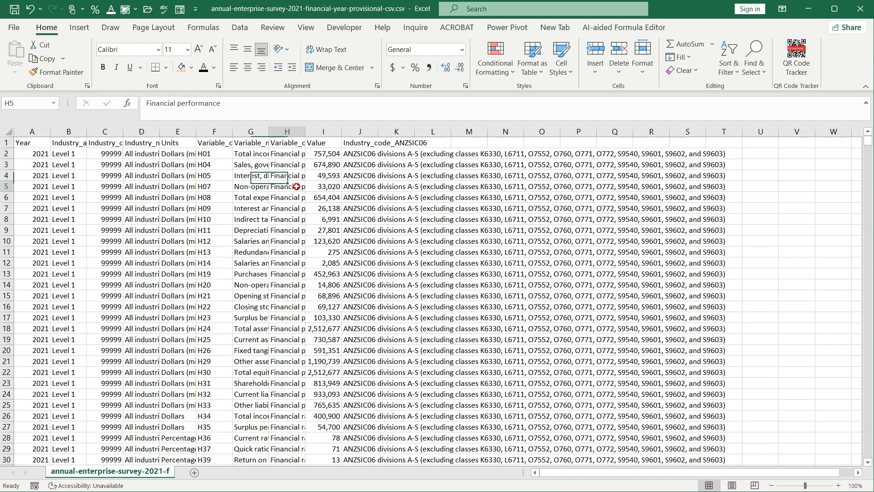
pyautogui.click(203, 154)
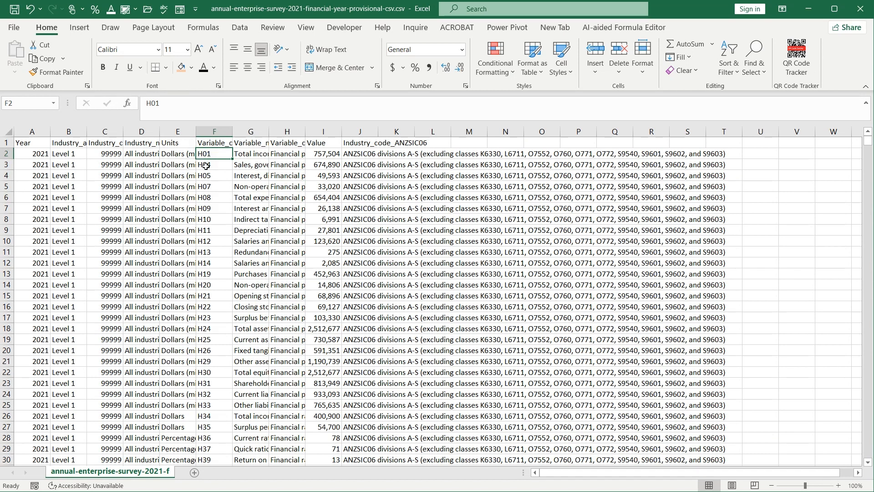
pyautogui.click(279, 154)
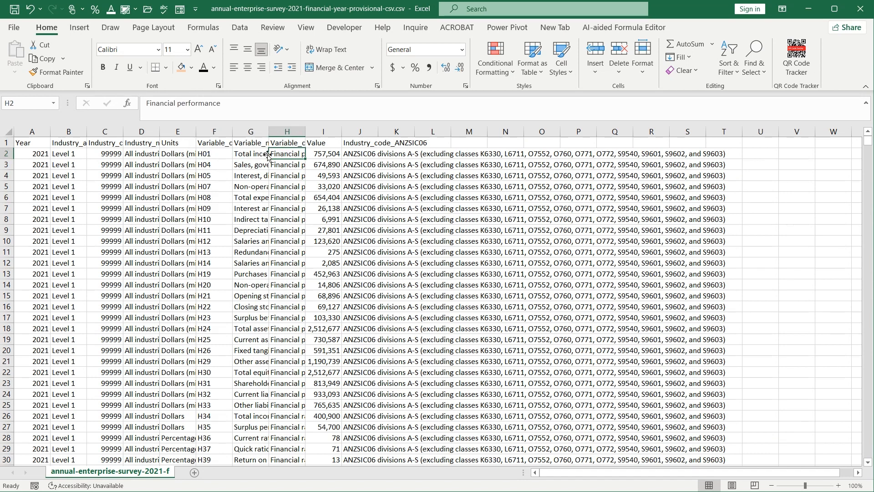
pyautogui.click(809, 9)
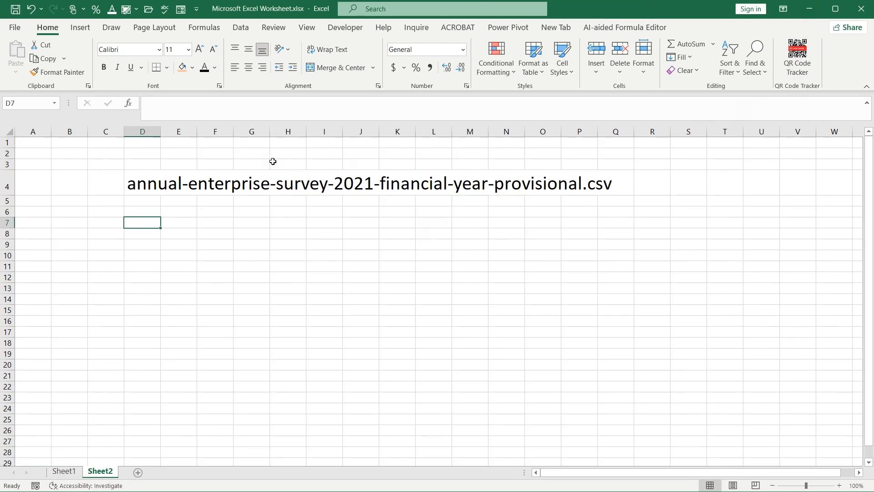
pyautogui.click(165, 153)
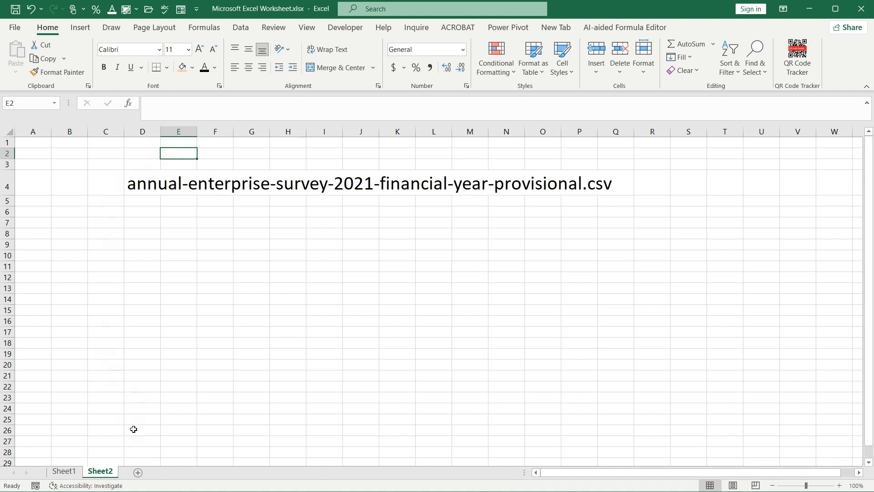
# Add a new worksheet and import annual-enterprise-survey-2021-financial-year-provisional-csv.csv from Text/CSV, comma-delimited, loading it as a table
pyautogui.click(138, 473)
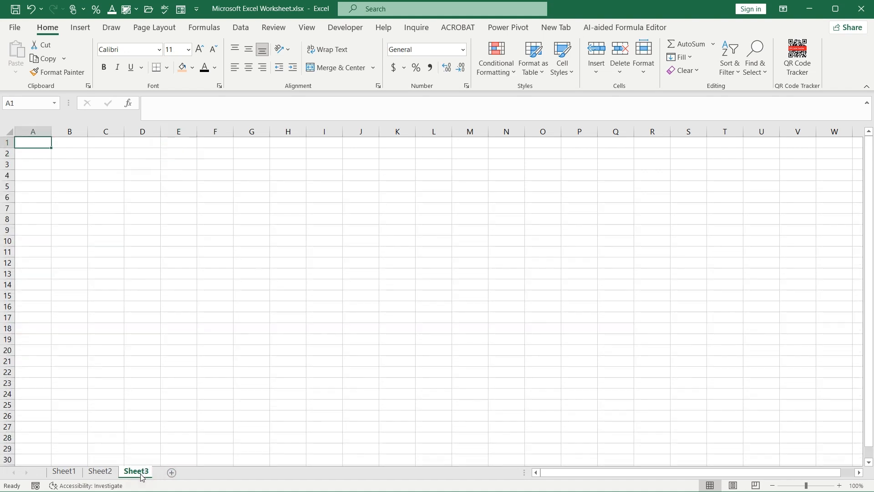
pyautogui.click(240, 28)
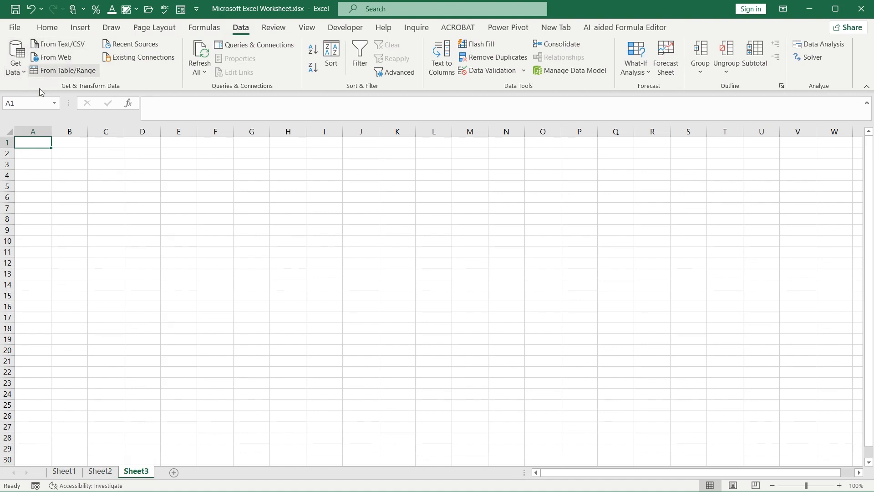
pyautogui.click(24, 72)
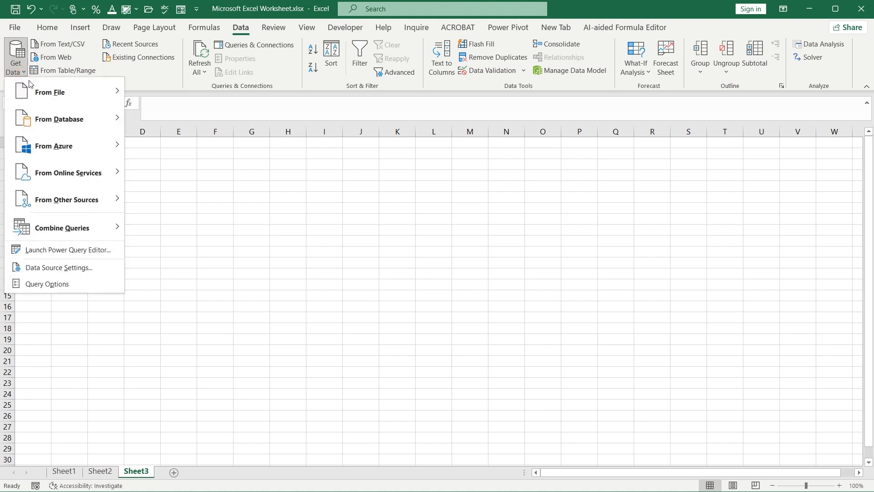
pyautogui.moveTo(36, 91)
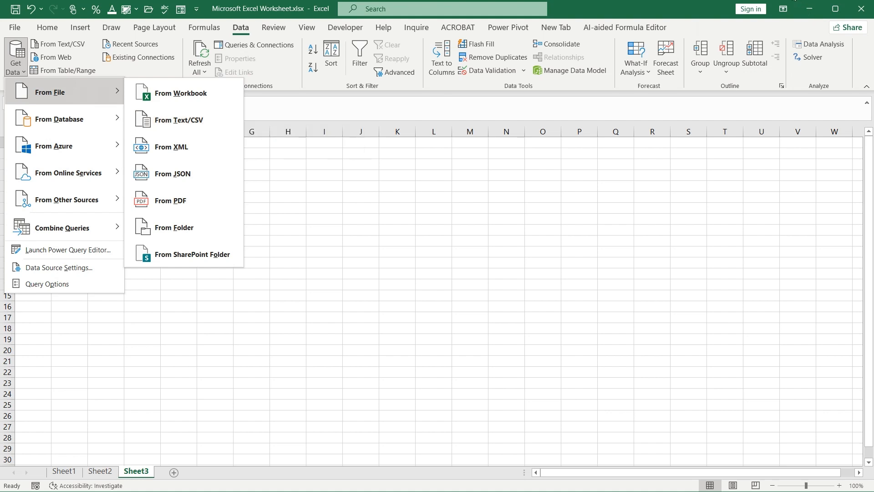
pyautogui.click(194, 124)
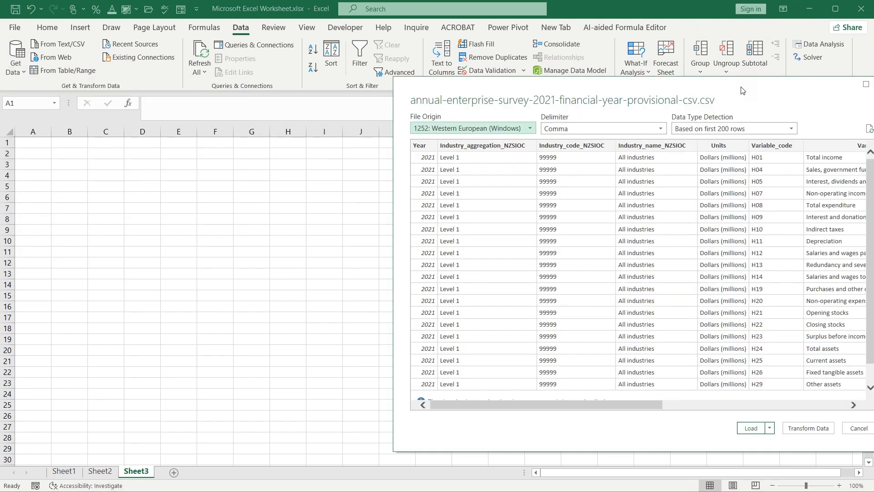
pyautogui.moveTo(741, 91); pyautogui.dragTo(528, 72)
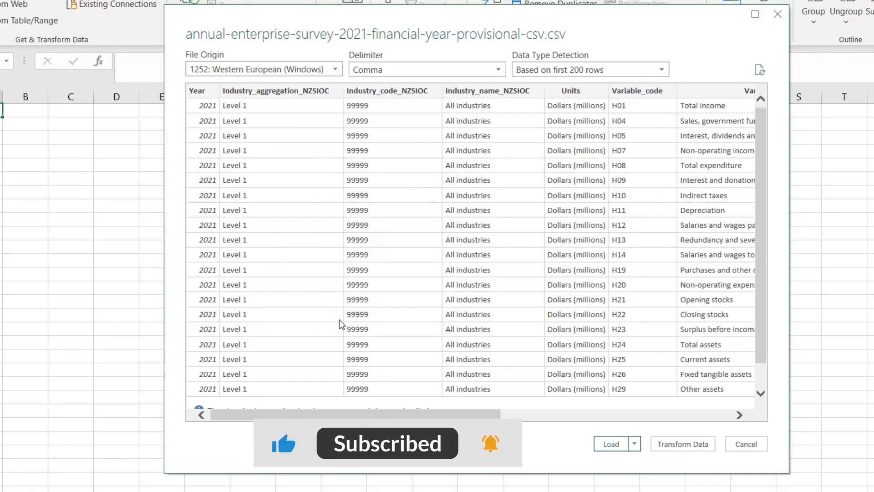
pyautogui.click(324, 416)
pyautogui.moveTo(325, 415); pyautogui.dragTo(277, 411)
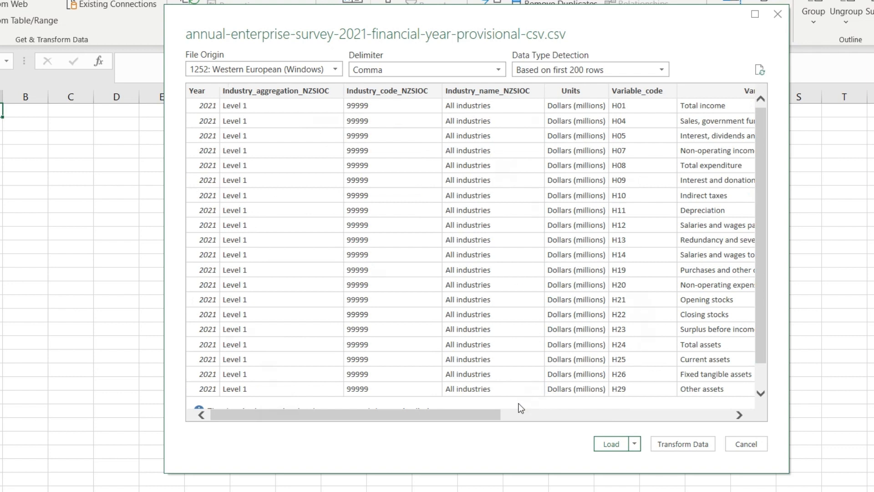
pyautogui.click(608, 447)
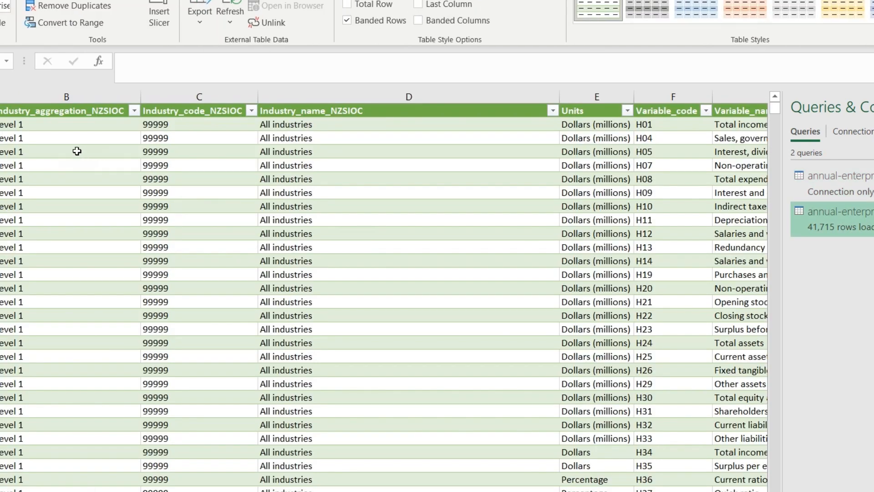
# Narrow the Industry_aggregation_NZSIOC and Industry_code_NZSIOC columns of the loaded table to fit their short entries
pyautogui.click(64, 124)
pyautogui.moveTo(141, 95); pyautogui.dragTo(35, 114)
pyautogui.click(115, 124)
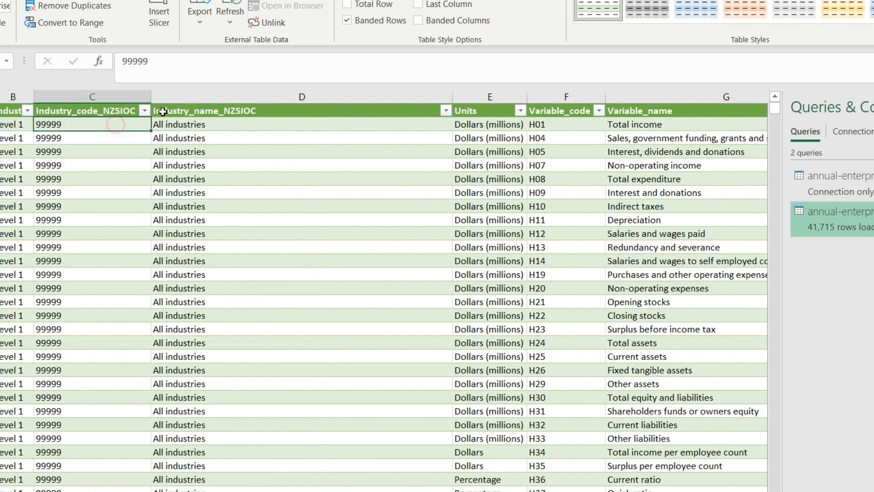
pyautogui.moveTo(151, 97); pyautogui.dragTo(69, 102)
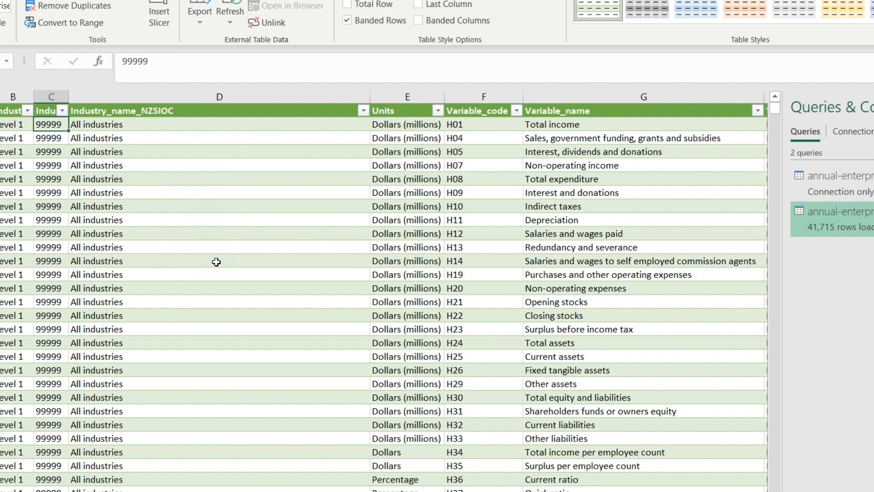
pyautogui.click(214, 193)
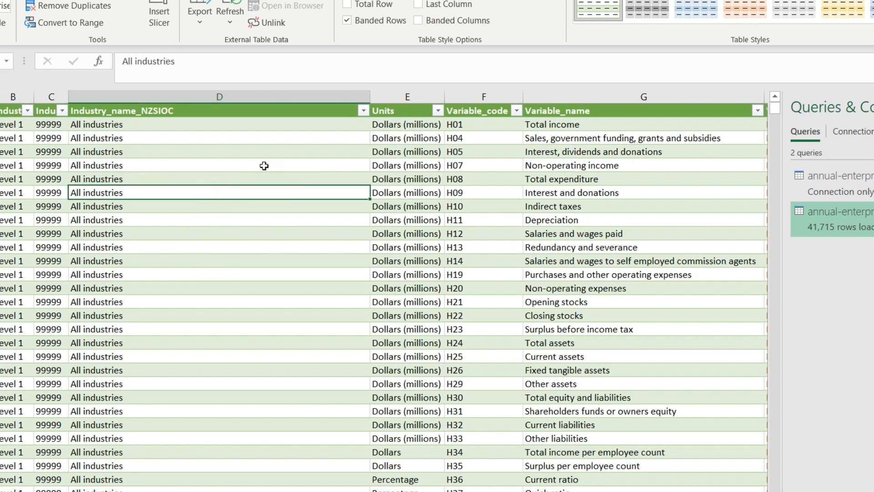
pyautogui.click(258, 110)
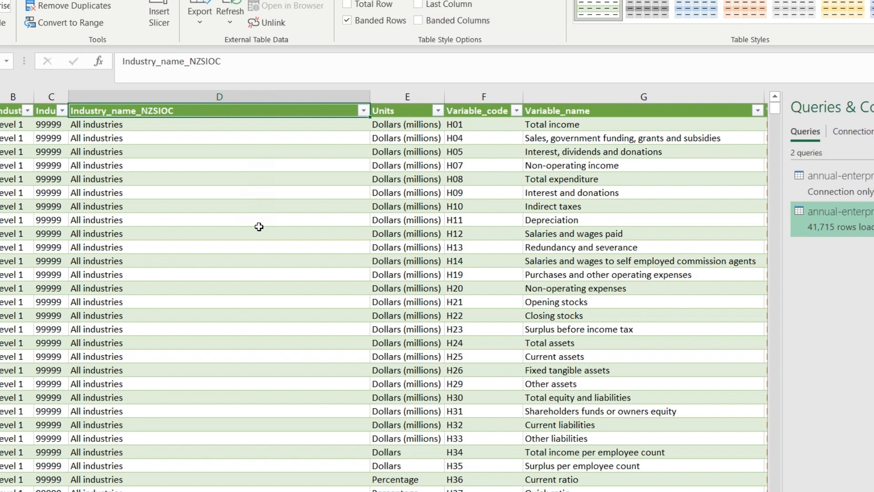
pyautogui.click(235, 151)
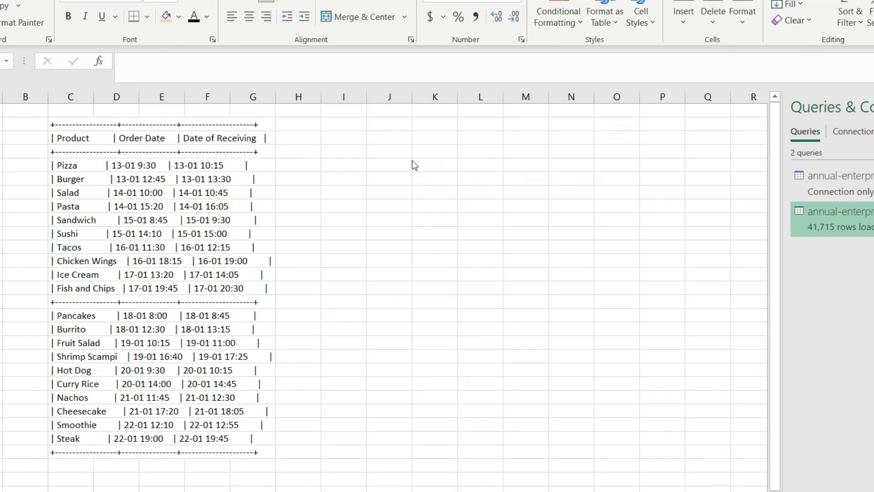
pyautogui.click(387, 111)
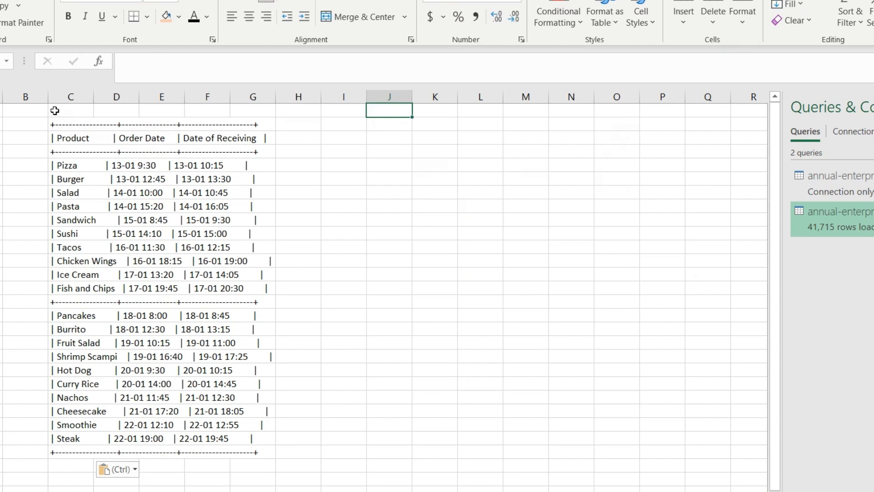
pyautogui.click(350, 108)
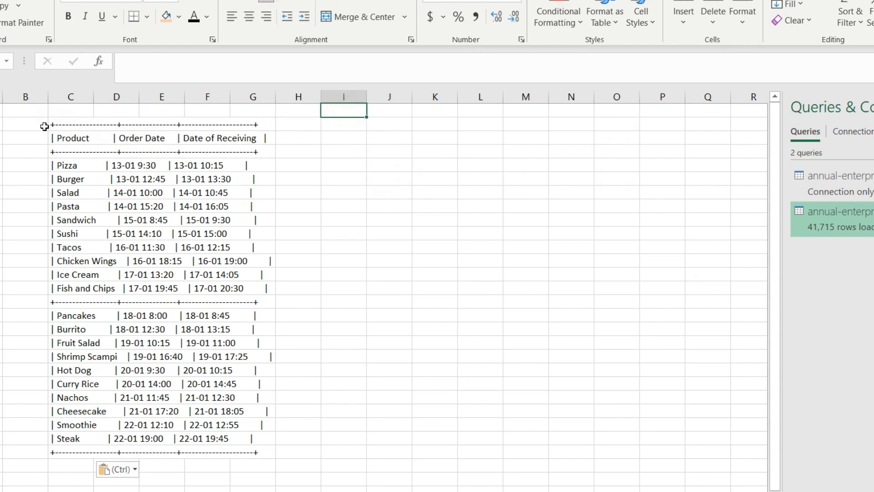
pyautogui.click(0, 124)
pyautogui.moveTo(0, 125); pyautogui.dragTo(16, 473)
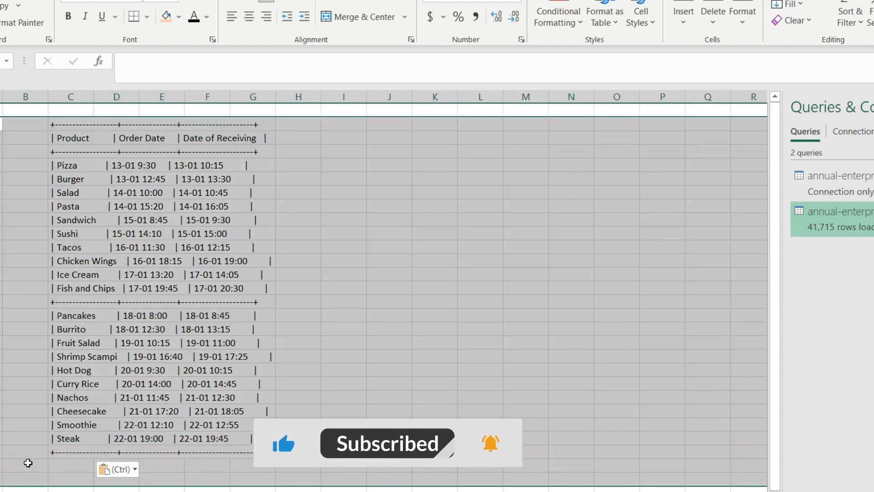
pyautogui.click(79, 165)
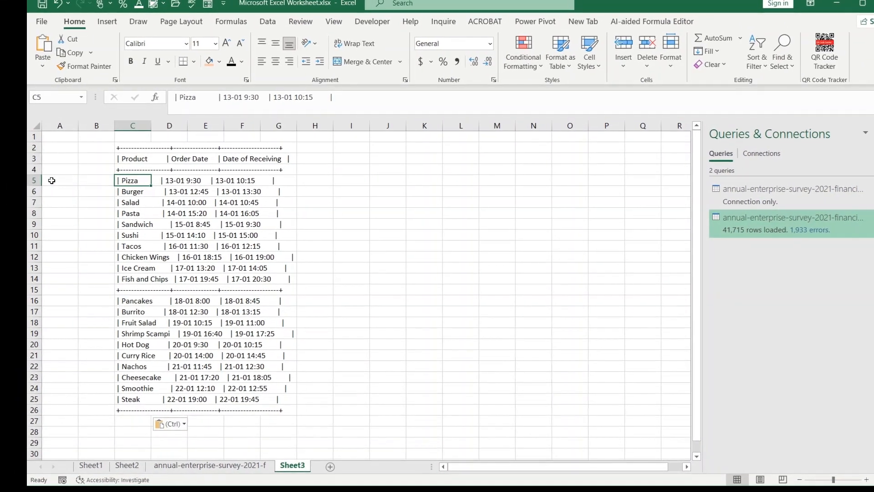
# Split the Pizza entry in C5 into separate columns with Text to Columns, using fixed width, General format and destination $C$5
pyautogui.click(32, 180)
pyautogui.click(130, 181)
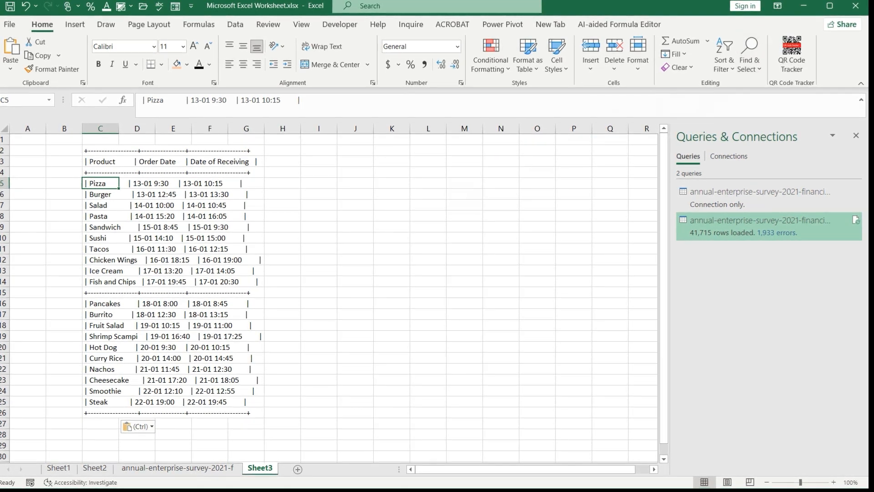
pyautogui.click(236, 25)
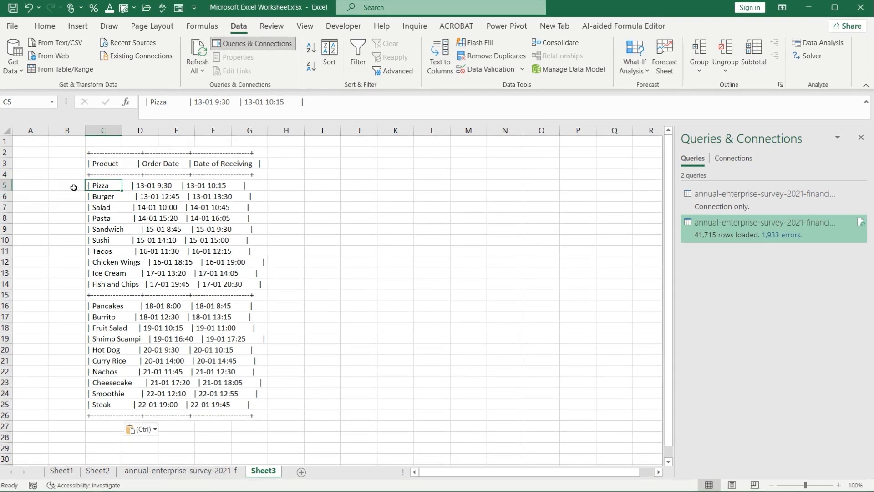
pyautogui.click(6, 184)
pyautogui.click(103, 185)
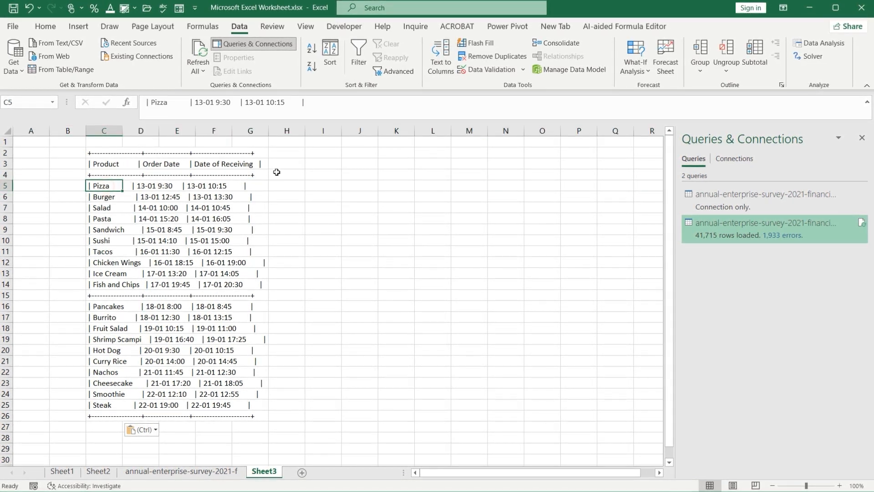
pyautogui.click(442, 68)
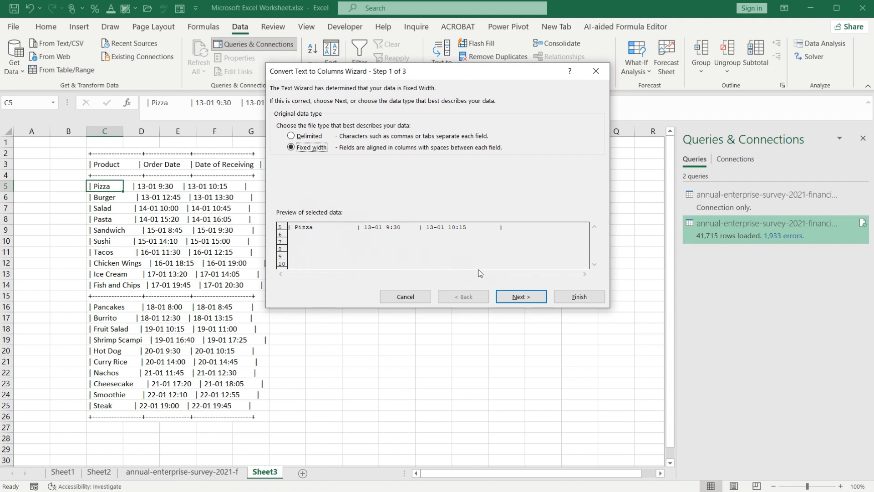
pyautogui.click(521, 297)
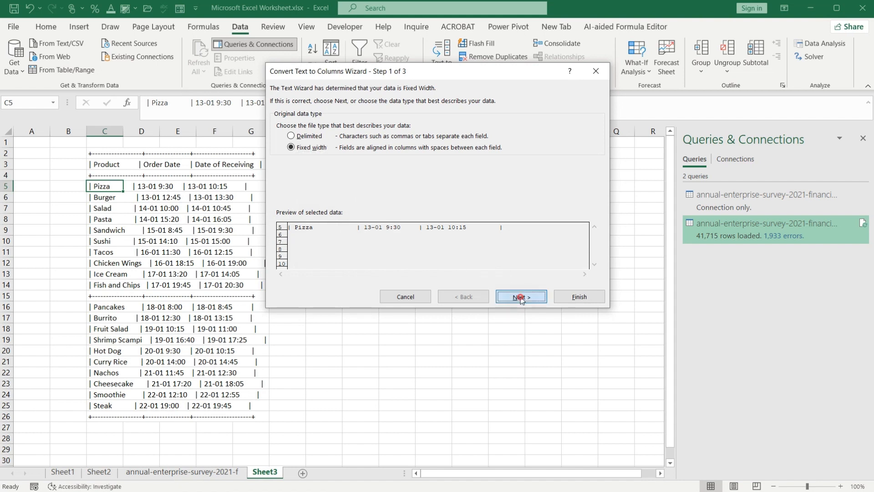
pyautogui.click(521, 297)
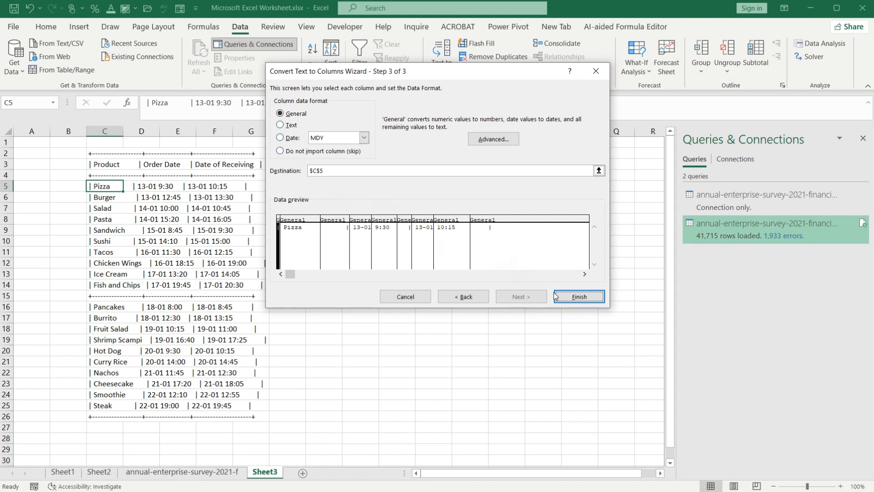
pyautogui.click(573, 296)
# Check the split values across row 5 and select the Burger entry in C6
pyautogui.click(184, 185)
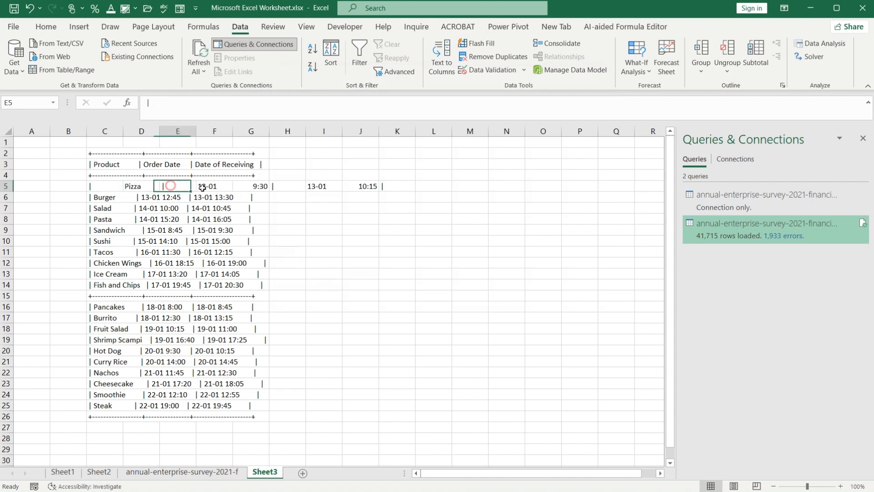
pyautogui.click(351, 186)
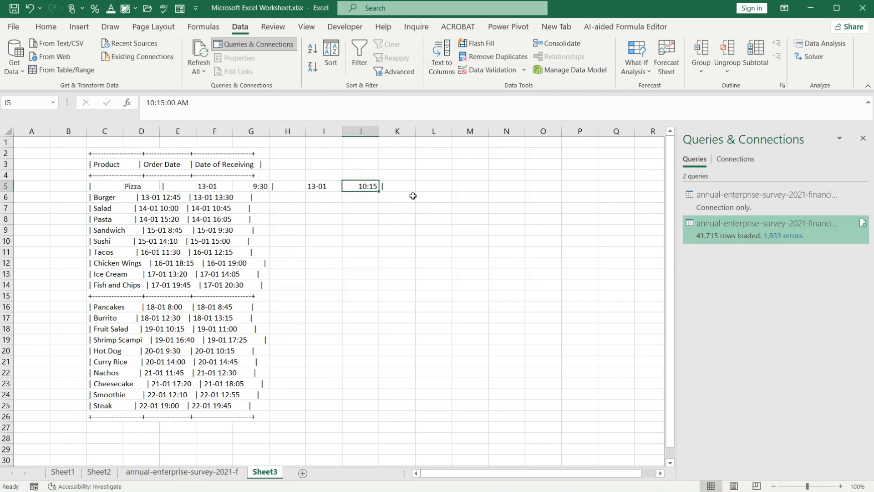
pyautogui.click(419, 187)
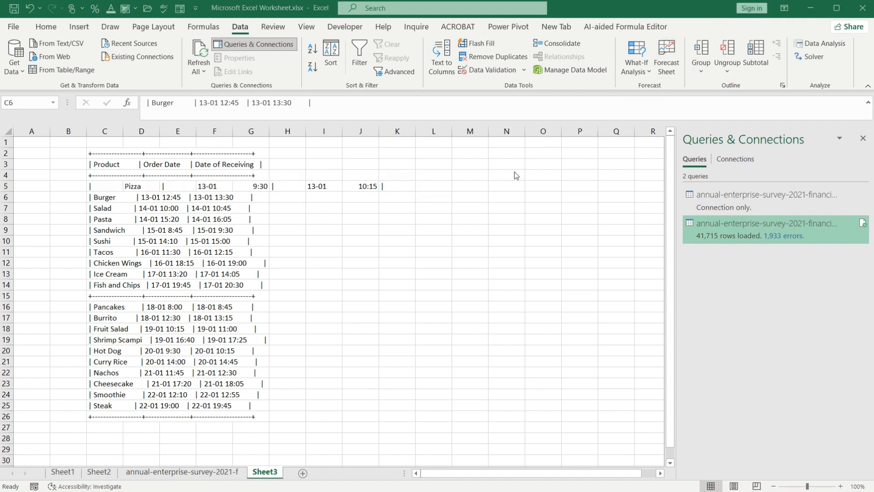
pyautogui.click(118, 198)
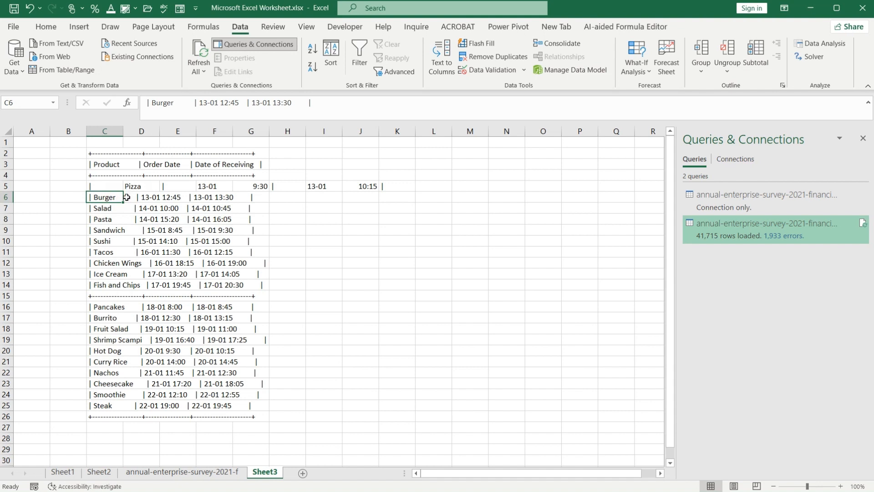
# Split the entries in C6:C25 into separate columns with Text to Columns, using fixed width, General format and destination $C$6
pyautogui.moveTo(101, 198); pyautogui.dragTo(107, 404)
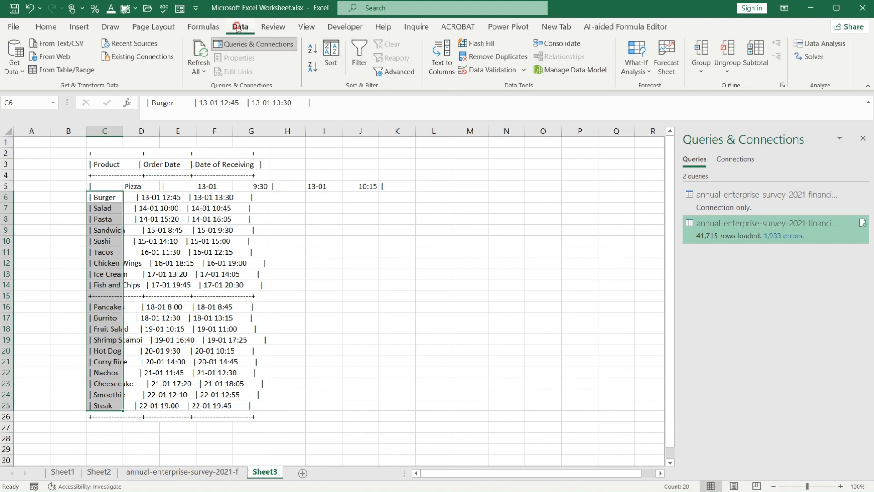
pyautogui.click(437, 59)
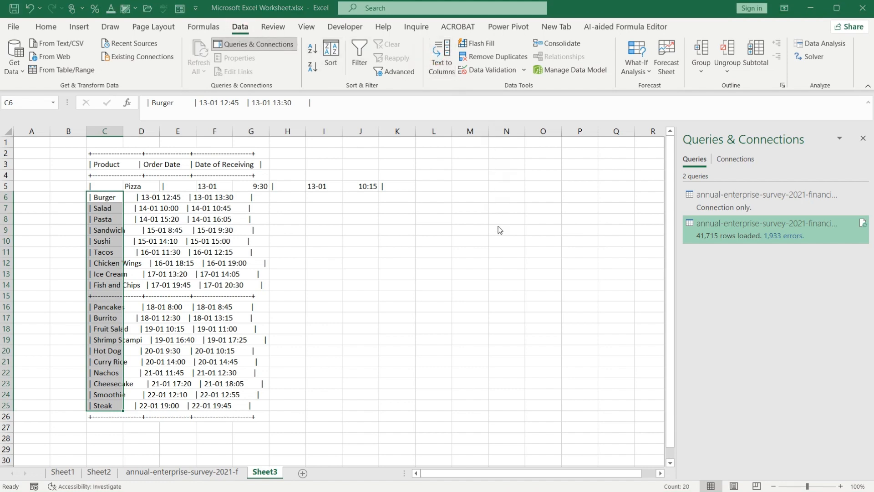
pyautogui.click(515, 297)
pyautogui.click(515, 297)
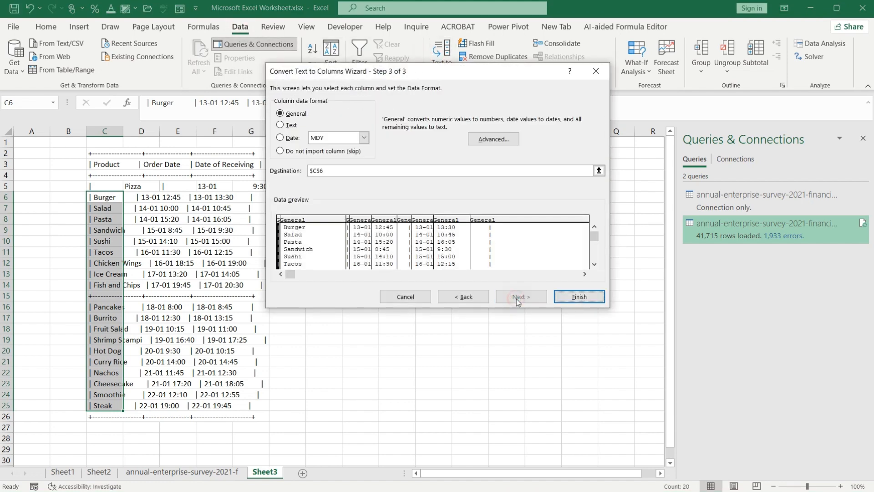
pyautogui.click(569, 294)
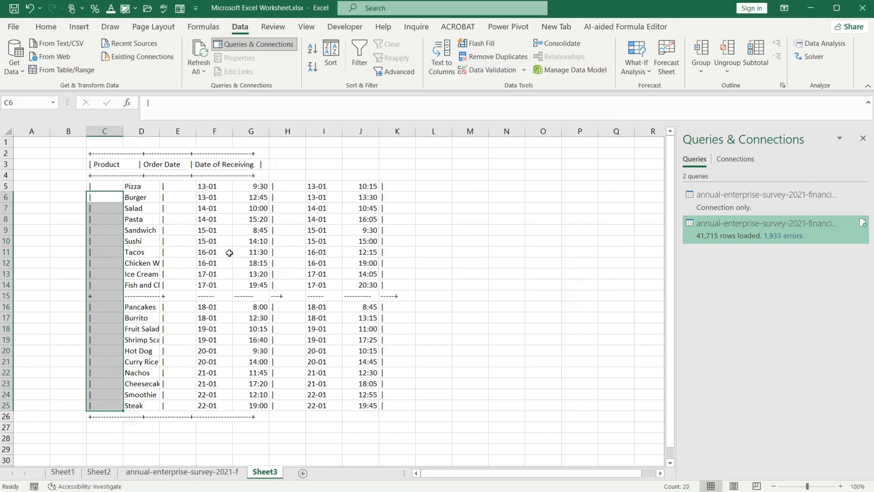
pyautogui.click(179, 187)
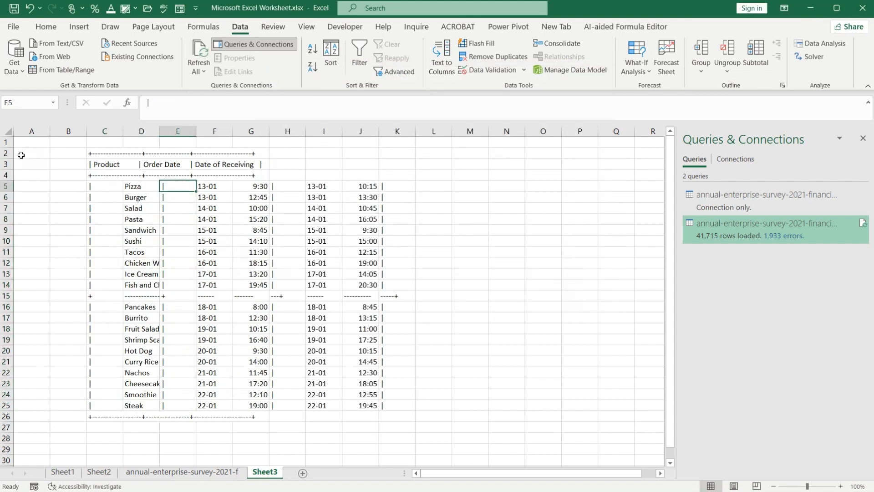
# Delete rows 2 to 4 containing the unsplit header text and its dashed border lines
pyautogui.moveTo(7, 153); pyautogui.dragTo(7, 175)
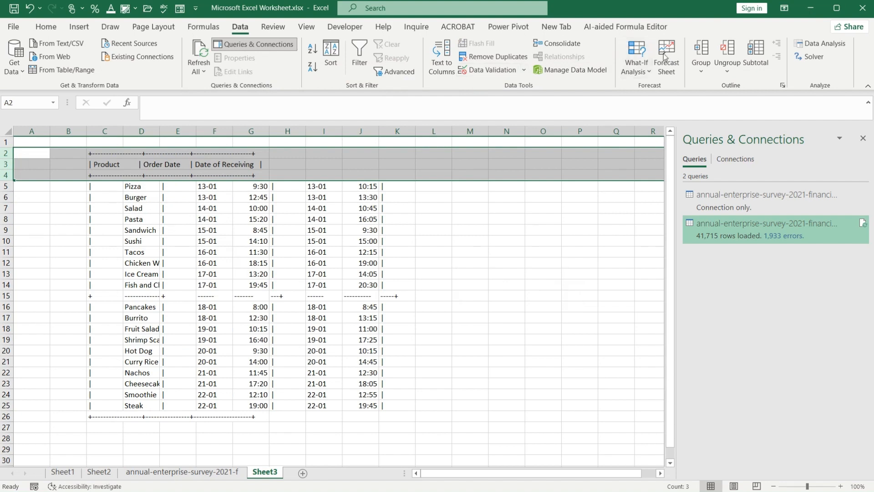
pyautogui.click(45, 26)
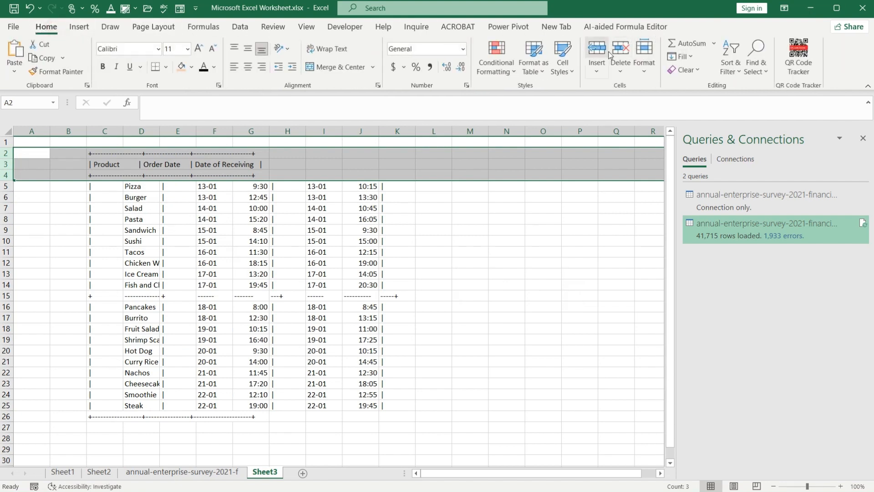
pyautogui.click(619, 50)
# Delete columns C, E, H and K, which hold only the vertical bar separators
pyautogui.click(102, 131)
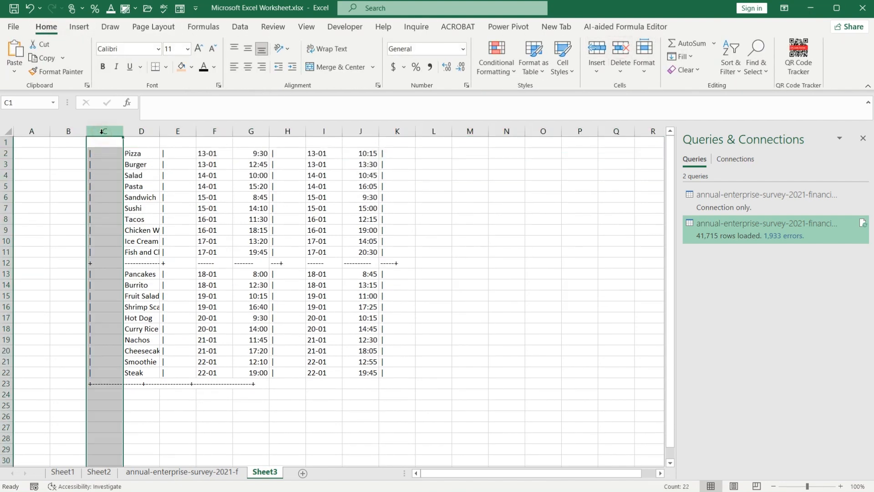
pyautogui.keyDown('ctrl'); pyautogui.click(177, 131); pyautogui.keyUp('ctrl')
pyautogui.keyDown('ctrl'); pyautogui.click(288, 130); pyautogui.keyUp('ctrl')
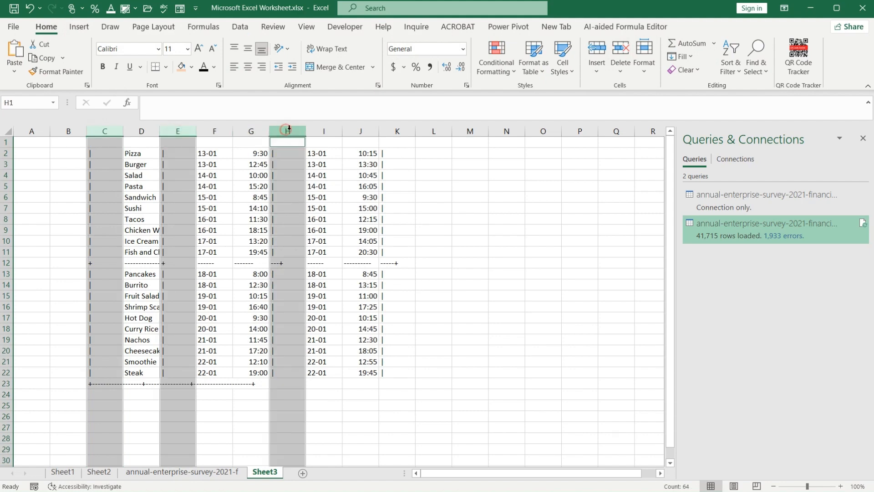
pyautogui.keyDown('ctrl'); pyautogui.click(388, 130); pyautogui.keyUp('ctrl')
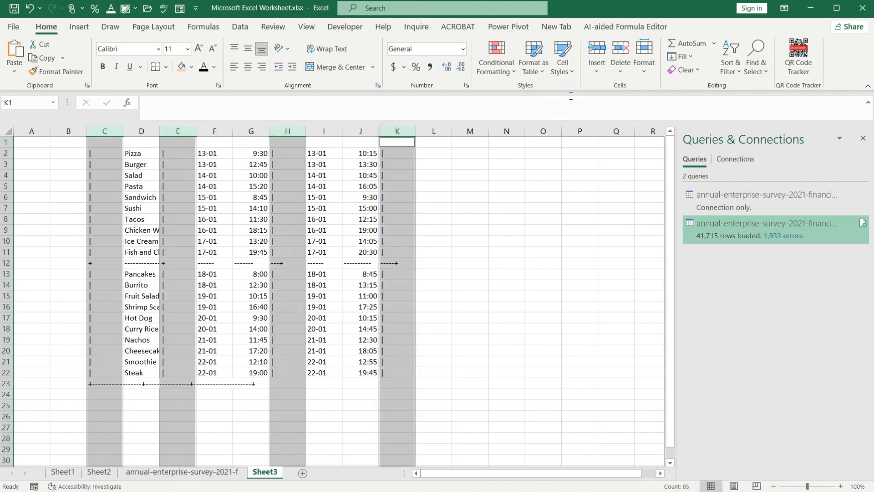
pyautogui.click(620, 50)
# Delete row 12 with the leftover dashes between the Fish and Chips and Pancakes rows
pyautogui.click(7, 264)
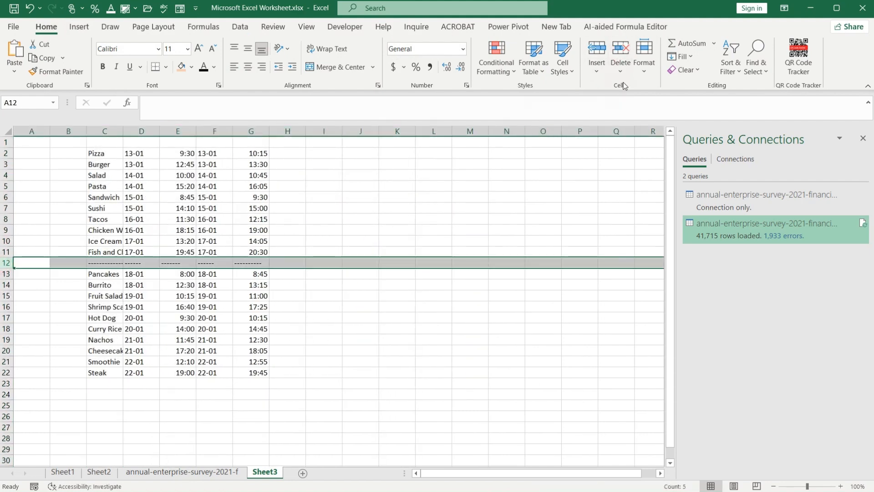
pyautogui.click(620, 50)
pyautogui.click(184, 200)
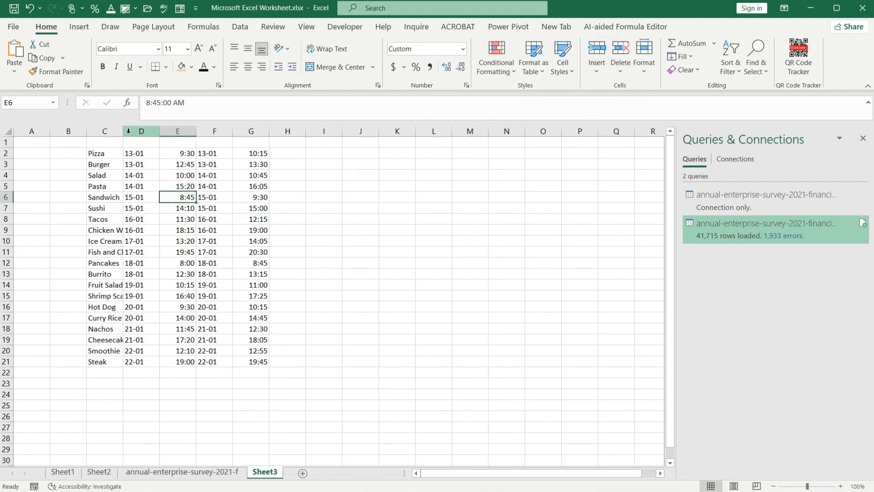
# Widen column C so the full product names fit
pyautogui.moveTo(123, 131); pyautogui.dragTo(156, 131)
pyautogui.click(217, 229)
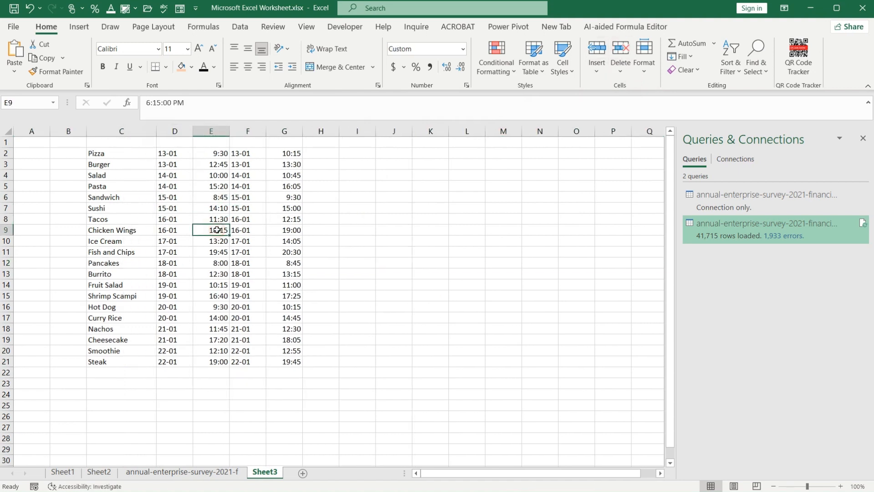
pyautogui.click(358, 153)
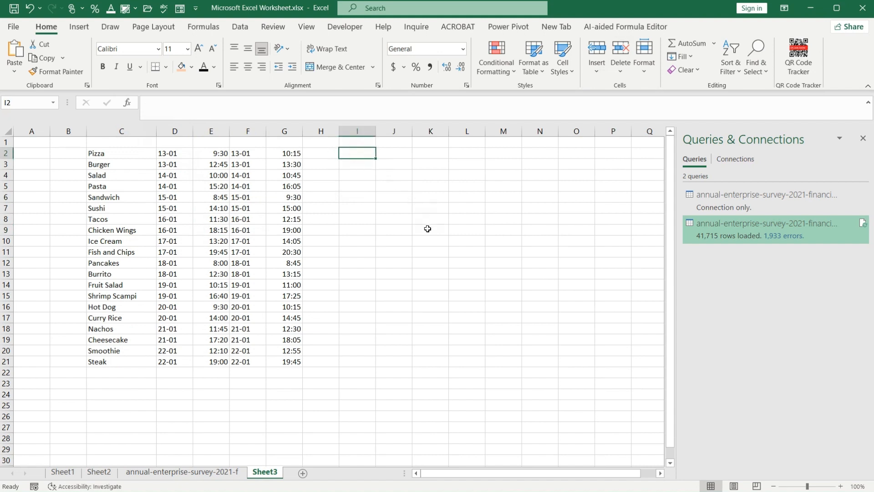